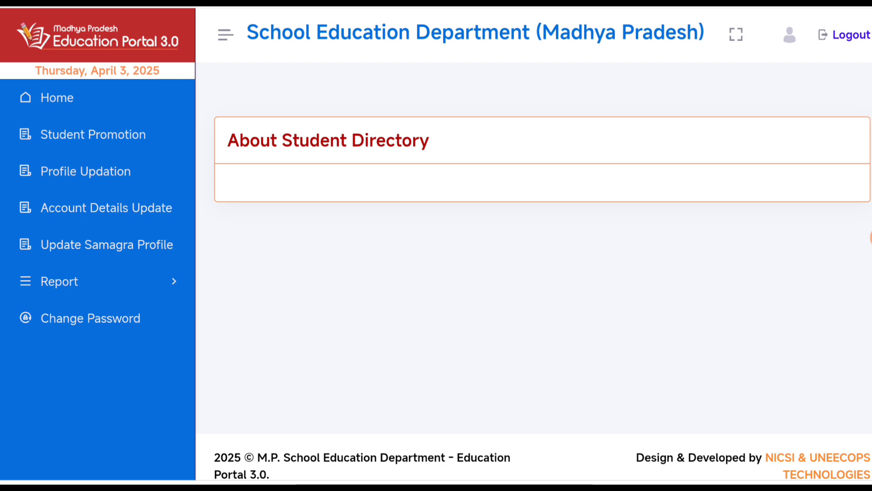
- Handwrite and underline "Edu 3.0" on the Student Directory page with the annotation brush, and close the annotation overlay
{"action": "left_click", "coordinate": [868, 238]}
{"action": "left_click_drag", "start_coordinate": [443, 397], "coordinate": [473, 414]}
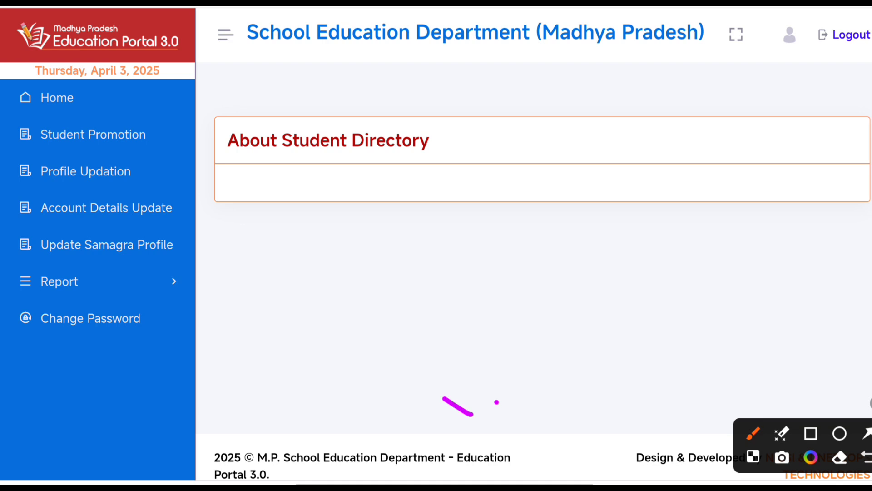
{"action": "mouse_move", "coordinate": [332, 225]}
{"action": "left_mouse_down"}
{"action": "mouse_move", "coordinate": [354, 249]}
{"action": "mouse_move", "coordinate": [413, 217]}
{"action": "left_mouse_up"}
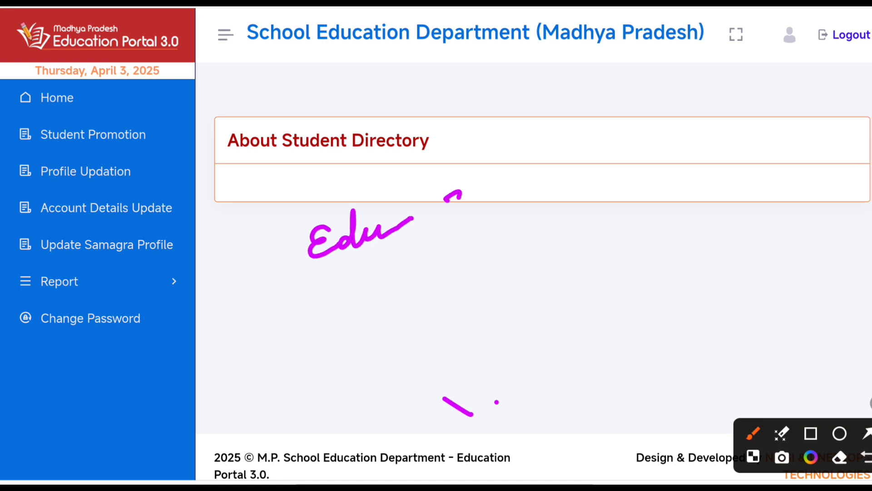
{"action": "left_click_drag", "start_coordinate": [461, 193], "coordinate": [454, 220]}
{"action": "left_click", "coordinate": [474, 203]}
{"action": "left_click_drag", "start_coordinate": [496, 187], "coordinate": [500, 182]}
{"action": "left_click_drag", "start_coordinate": [301, 286], "coordinate": [563, 194]}
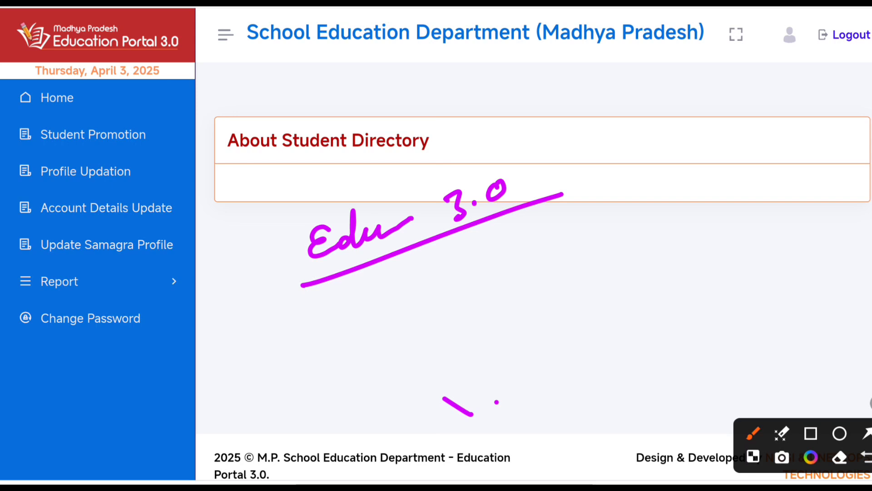
{"action": "left_click", "coordinate": [871, 402]}
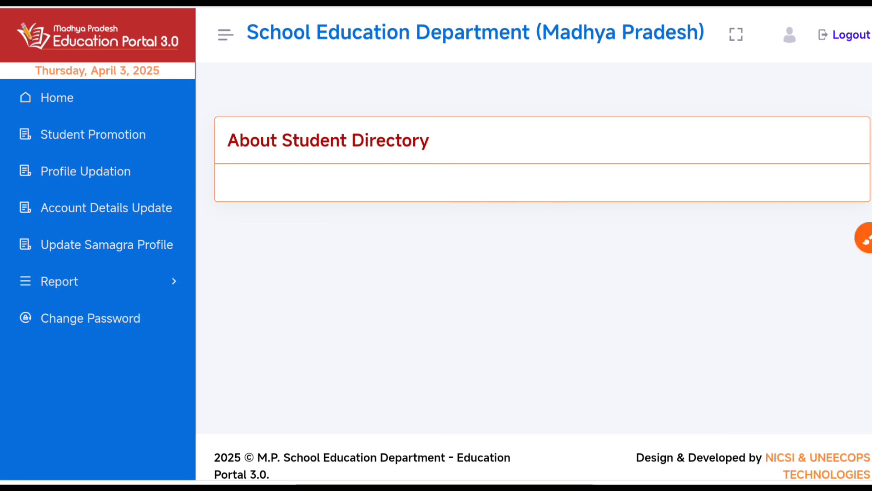
- Return to the portal's home page and open the Student Directory module
{"action": "left_click", "coordinate": [56, 98]}
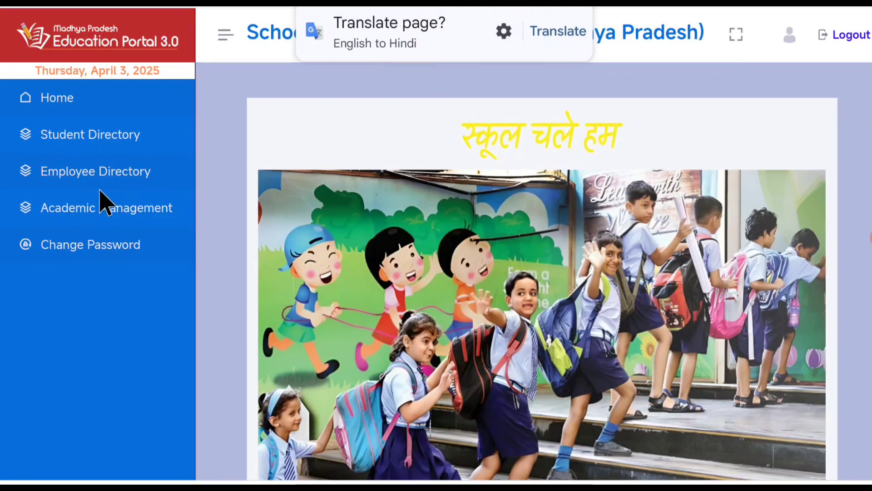
{"action": "left_click", "coordinate": [103, 139]}
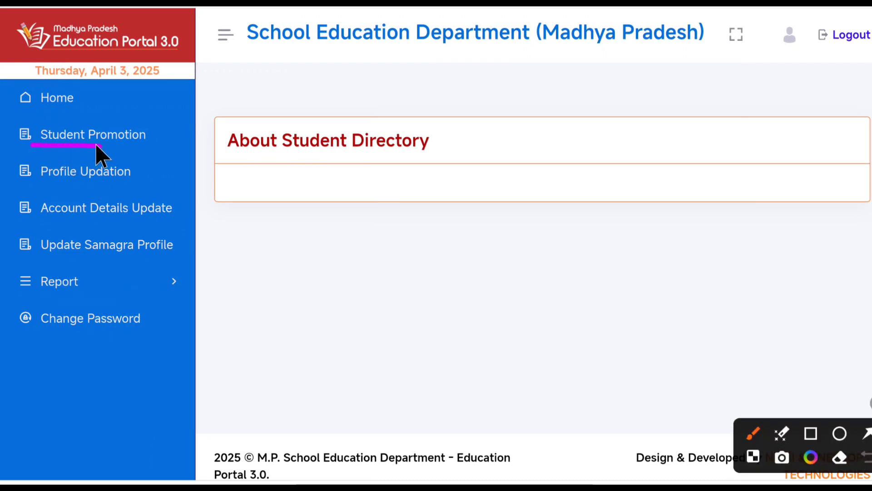
- Circle and tick the Student Promotion entry with the annotation brush, and clear the marks
{"action": "left_click_drag", "start_coordinate": [125, 118], "coordinate": [60, 113]}
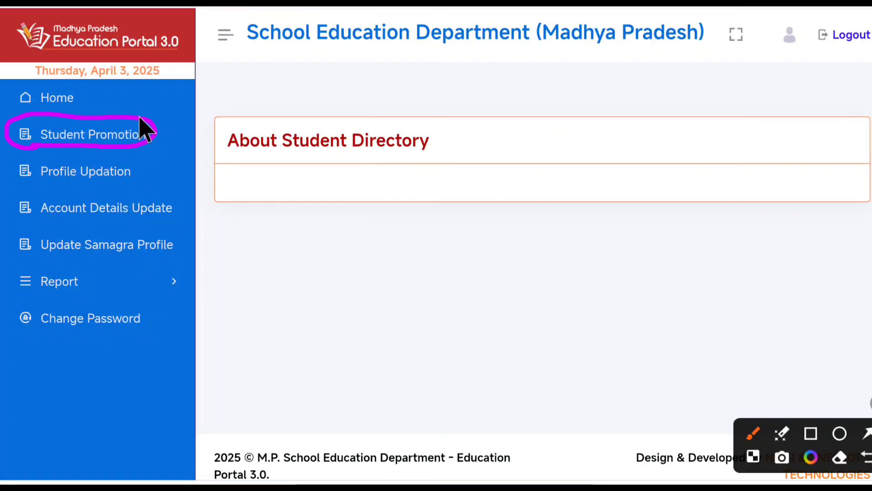
{"action": "left_click_drag", "start_coordinate": [150, 127], "coordinate": [188, 107]}
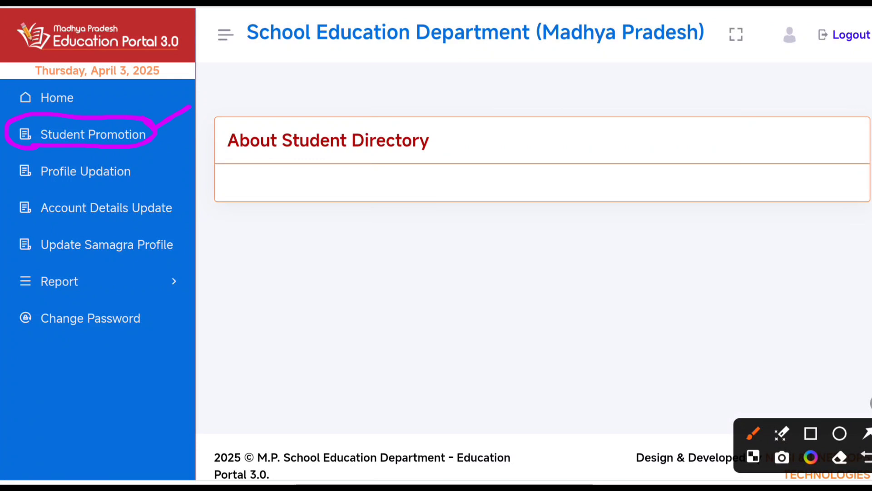
{"action": "key", "text": "Escape"}
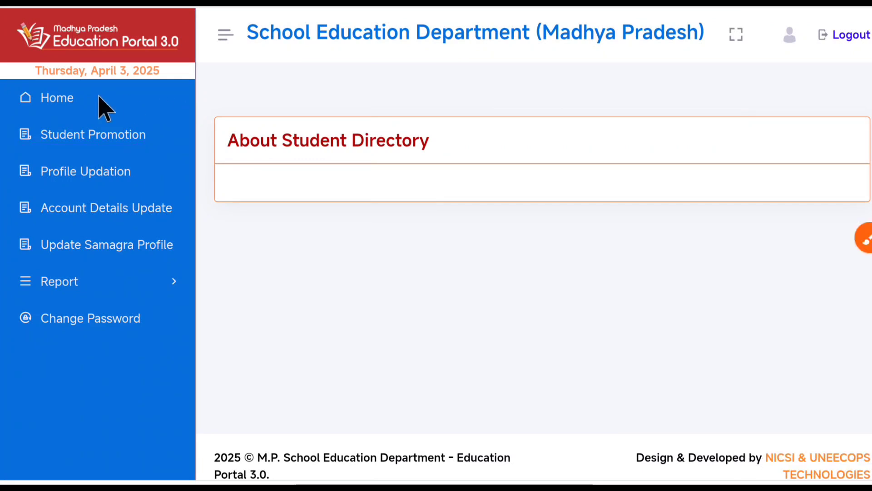
- Open Student Promotion, search for Class - 2 students of the last academic year 2024-25, and dismiss the message
{"action": "left_click", "coordinate": [78, 134]}
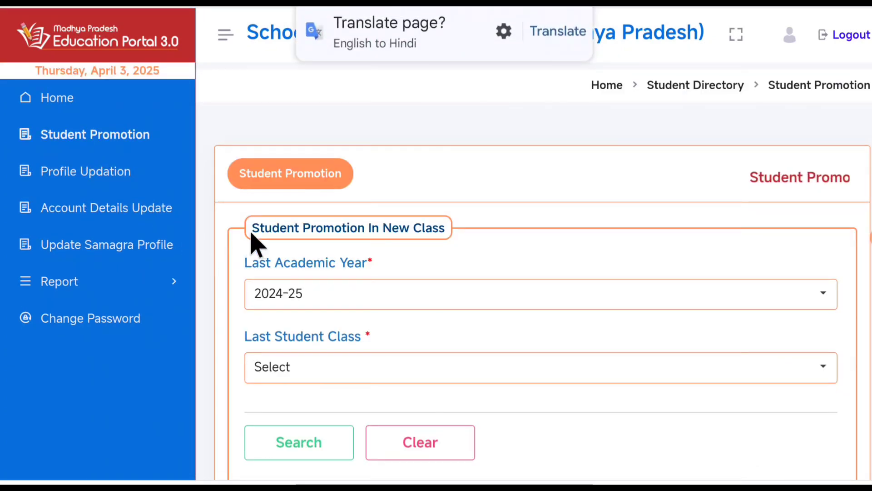
{"action": "scroll", "coordinate": [249, 241], "scroll_direction": "down", "scroll_amount": 2}
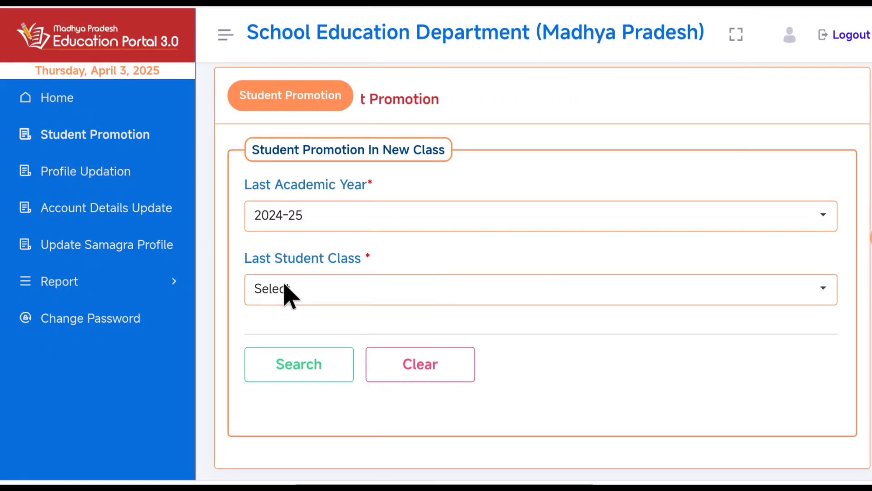
{"action": "left_click", "coordinate": [321, 292]}
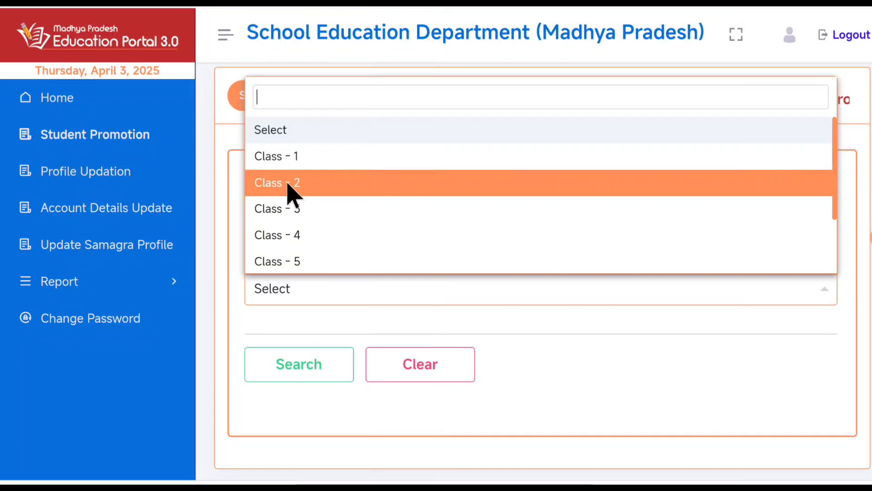
{"action": "left_click", "coordinate": [314, 184]}
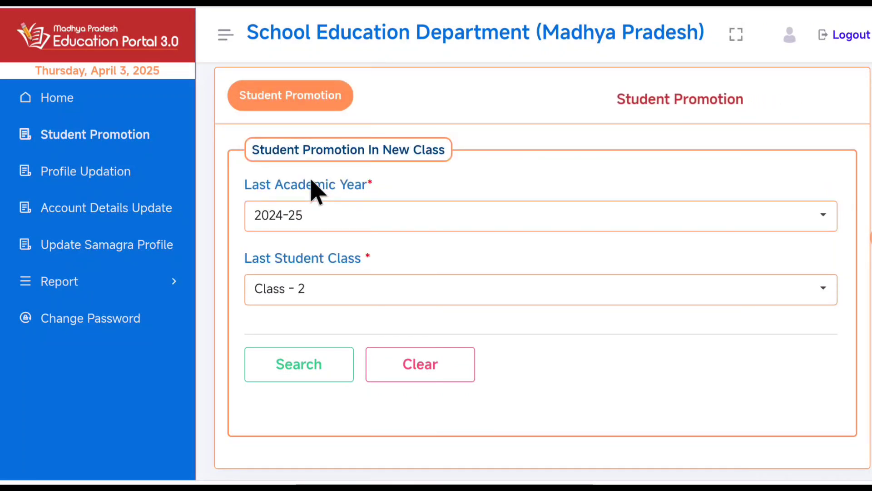
{"action": "left_click", "coordinate": [288, 371]}
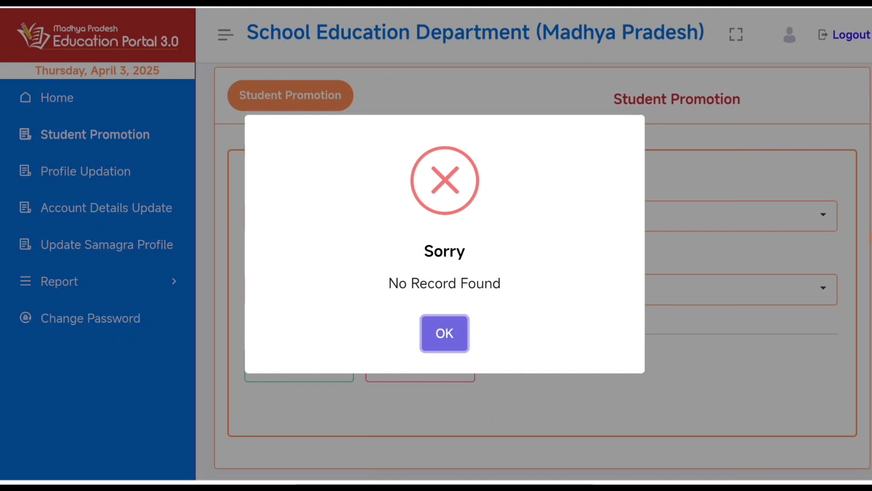
{"action": "left_click", "coordinate": [455, 341]}
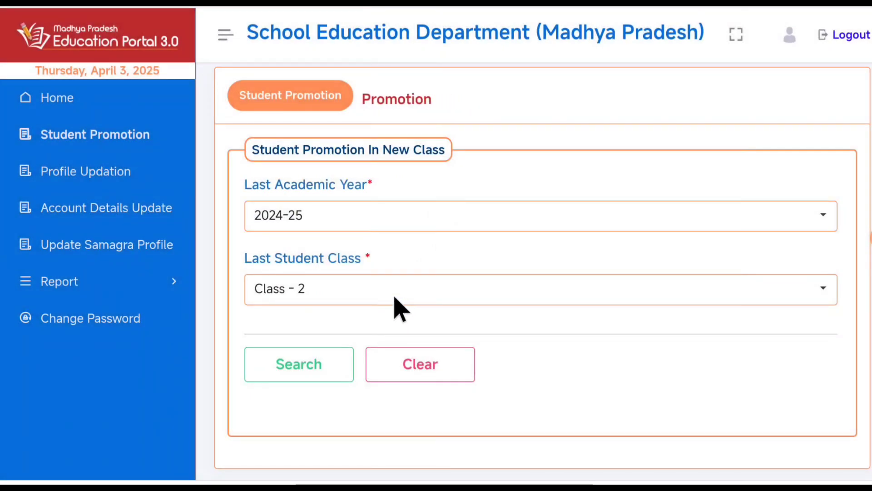
{"action": "left_click", "coordinate": [378, 292]}
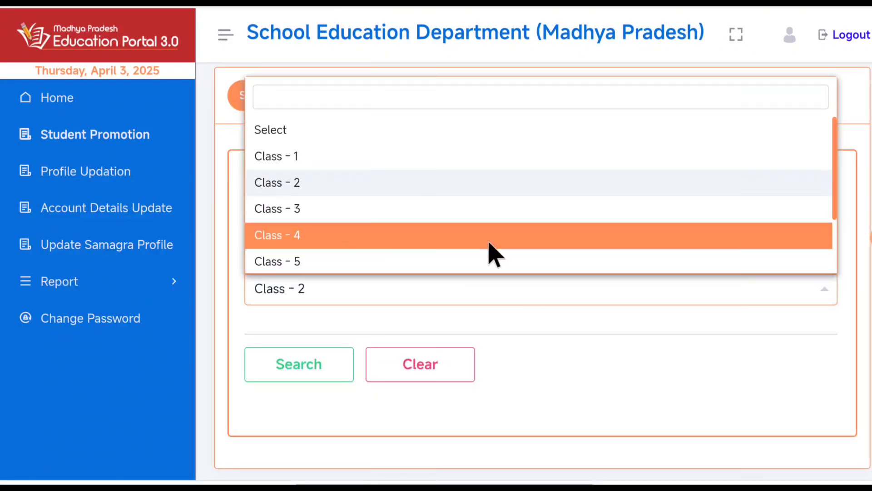
{"action": "scroll", "coordinate": [722, 245], "scroll_direction": "down", "scroll_amount": 2}
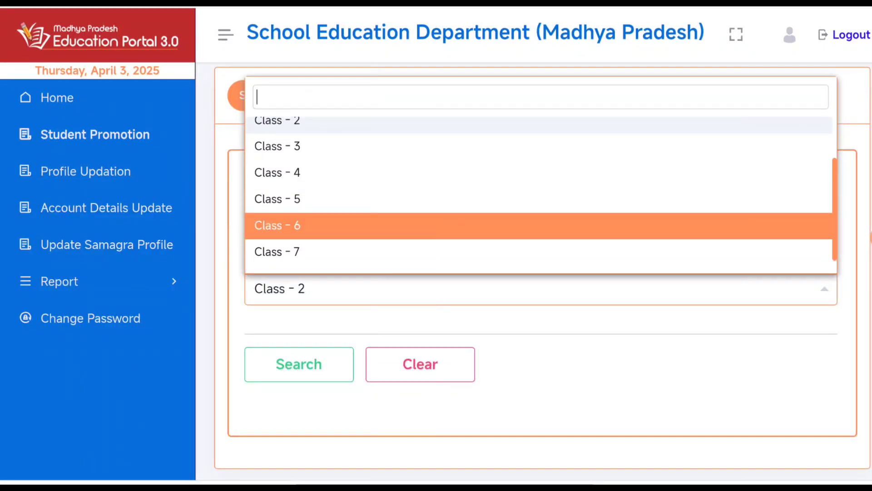
{"action": "scroll", "coordinate": [538, 231], "scroll_direction": "down", "scroll_amount": 1}
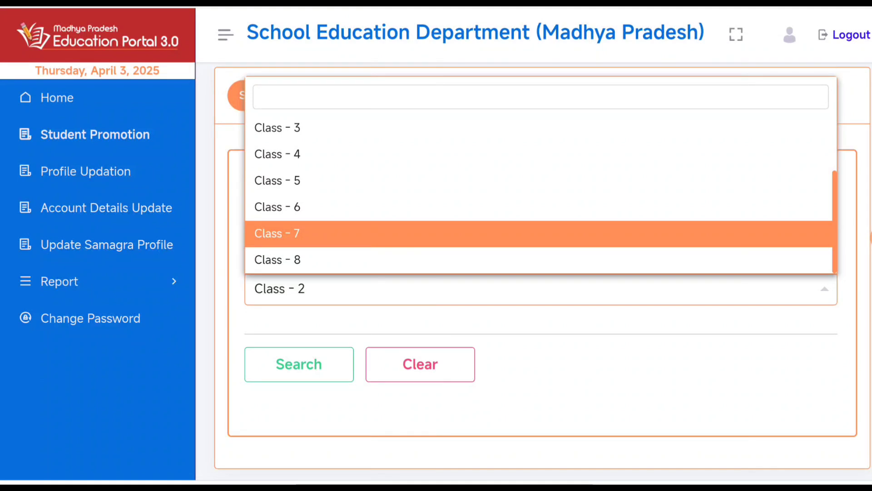
{"action": "scroll", "coordinate": [538, 231], "scroll_direction": "up", "scroll_amount": 2}
{"action": "scroll", "coordinate": [538, 232], "scroll_direction": "down", "scroll_amount": 2}
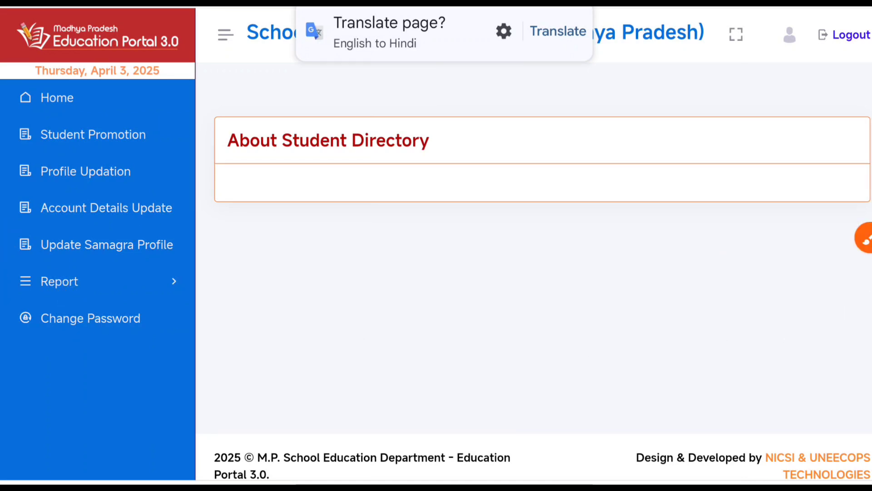
- Circle the Report entry with the annotation brush
{"action": "left_click", "coordinate": [863, 237]}
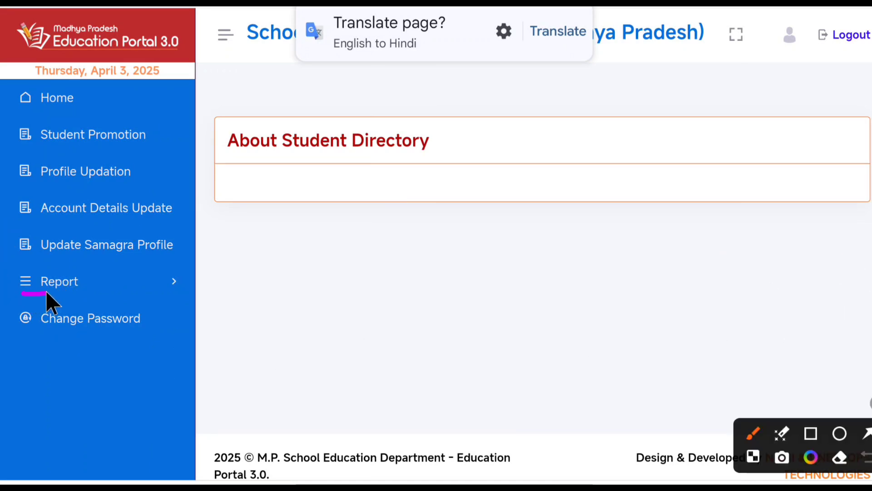
{"action": "mouse_move", "coordinate": [113, 292]}
{"action": "left_mouse_down"}
{"action": "mouse_move", "coordinate": [185, 289]}
{"action": "mouse_move", "coordinate": [158, 269]}
{"action": "mouse_move", "coordinate": [61, 260]}
{"action": "left_mouse_up"}
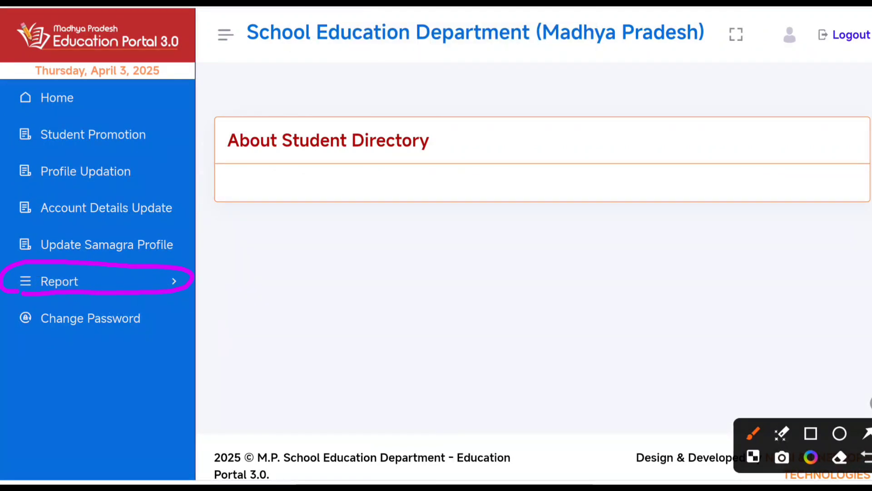
- Expand the Report group of the Student Directory to show all its reports
{"action": "left_click", "coordinate": [65, 284]}
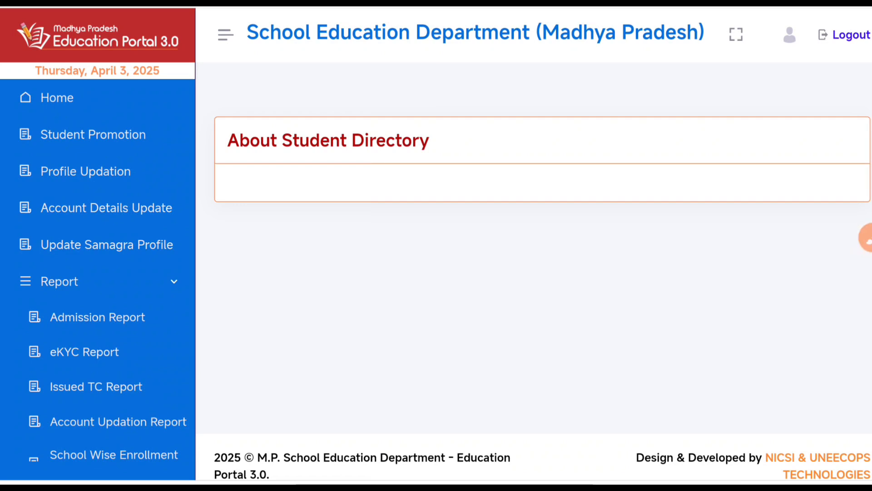
{"action": "scroll", "coordinate": [98, 272], "scroll_direction": "down", "scroll_amount": 2}
{"action": "scroll", "coordinate": [97, 272], "scroll_direction": "down", "scroll_amount": 2}
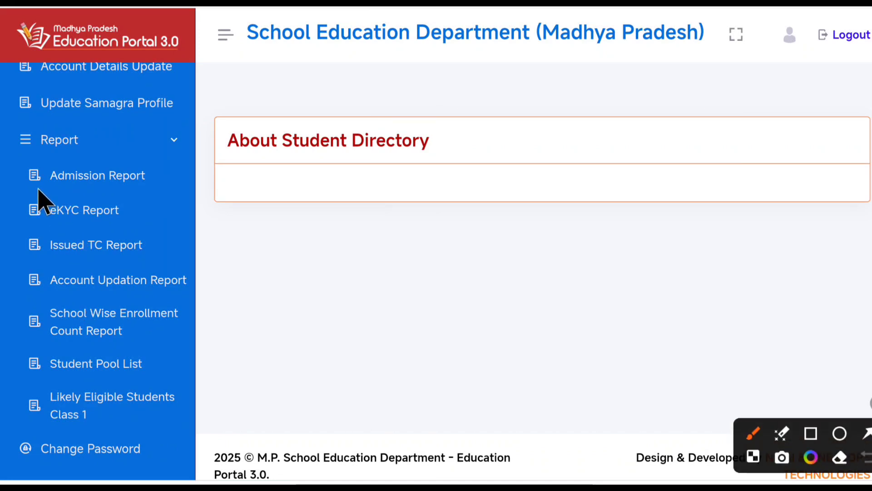
- Circle and tick the Admission Report entry with the annotation brush, and clear the marks
{"action": "left_click_drag", "start_coordinate": [70, 190], "coordinate": [139, 191]}
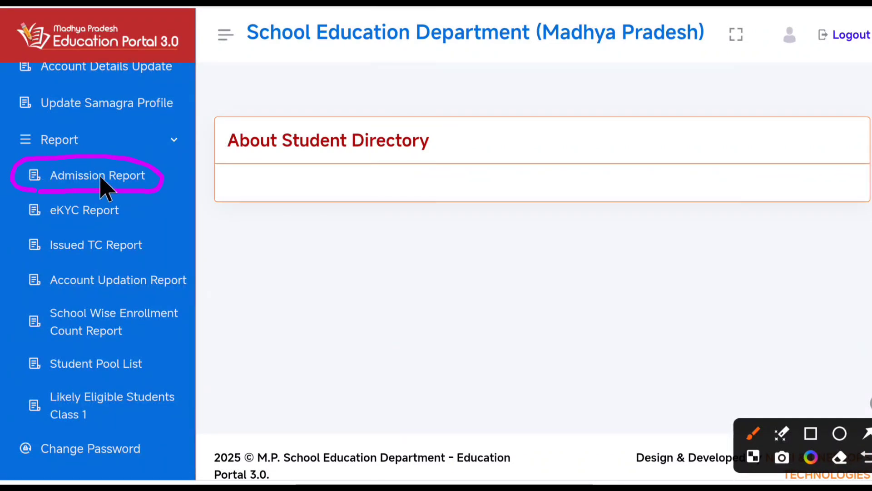
{"action": "mouse_move", "coordinate": [146, 165]}
{"action": "left_mouse_down"}
{"action": "mouse_move", "coordinate": [156, 178]}
{"action": "mouse_move", "coordinate": [184, 154]}
{"action": "left_mouse_up"}
{"action": "key", "text": "Escape"}
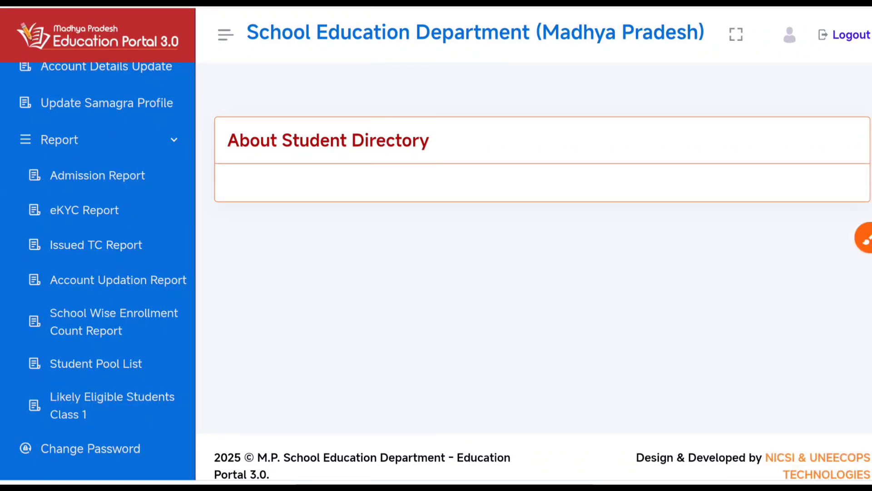
- Open the Admission Report and bring its student details form into view
{"action": "left_click", "coordinate": [100, 180]}
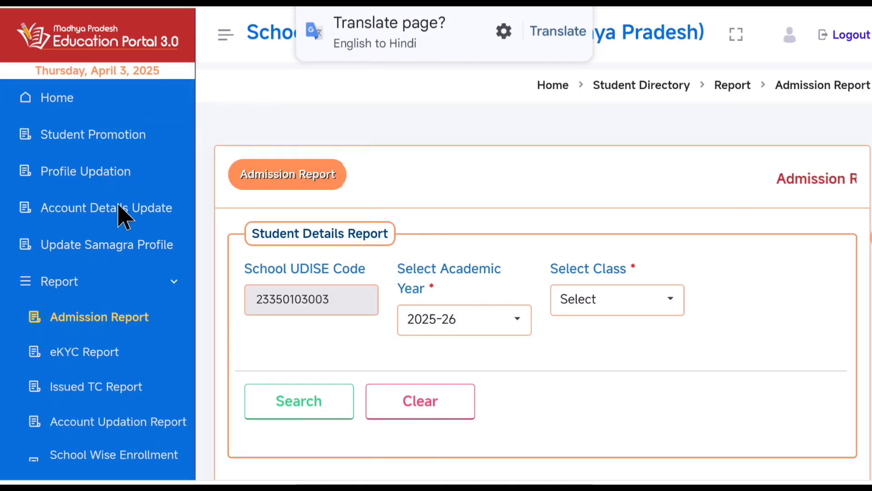
{"action": "scroll", "coordinate": [121, 214], "scroll_direction": "down", "scroll_amount": 2}
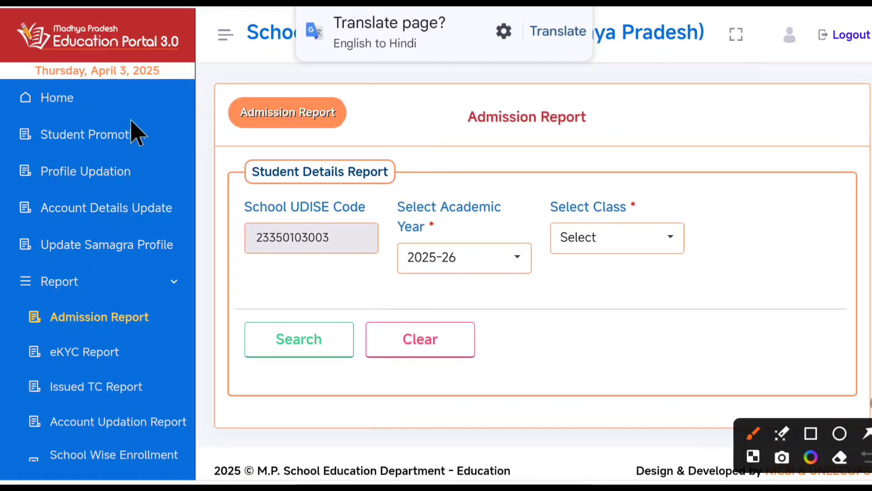
- Mark the report title, Student Details Report heading, school UDISE code and academic year with the annotation brush, and clear the marks
{"action": "left_click_drag", "start_coordinate": [244, 132], "coordinate": [323, 127]}
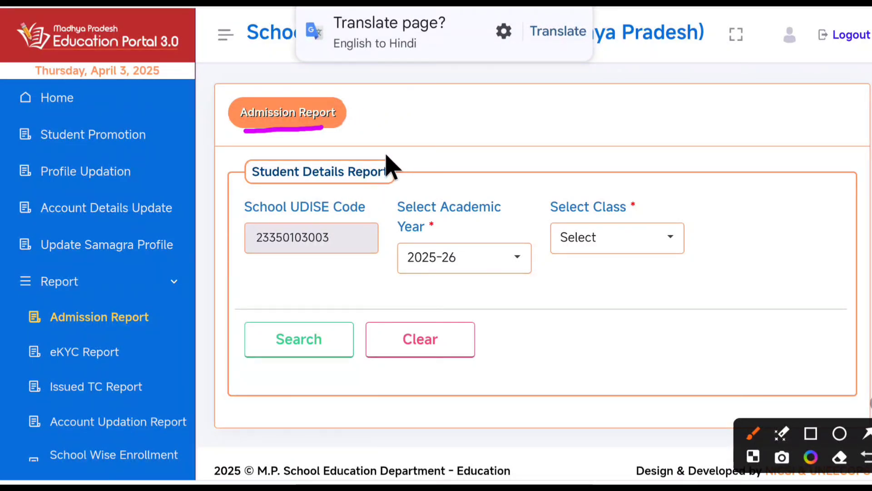
{"action": "left_click_drag", "start_coordinate": [386, 157], "coordinate": [435, 141]}
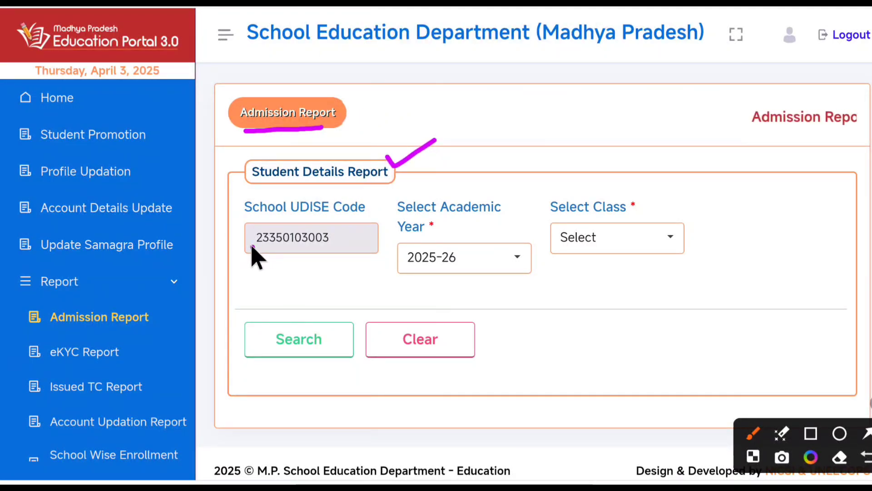
{"action": "left_click_drag", "start_coordinate": [251, 248], "coordinate": [320, 248]}
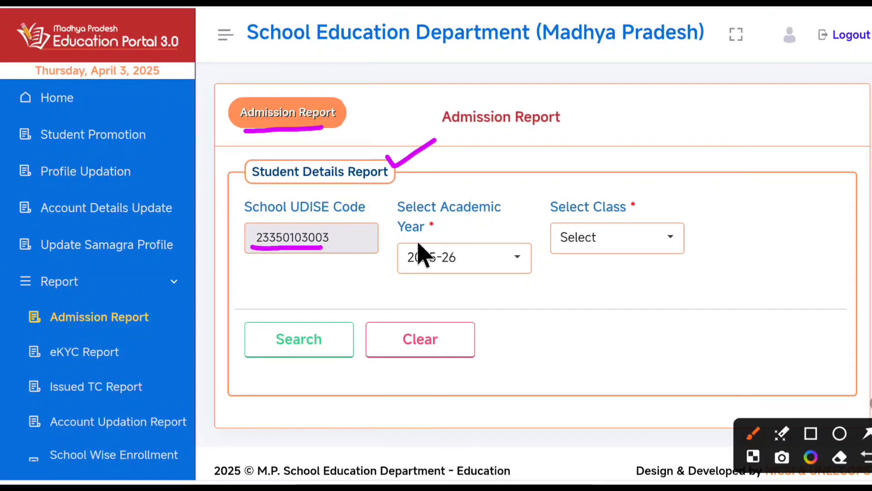
{"action": "left_click_drag", "start_coordinate": [403, 269], "coordinate": [455, 269]}
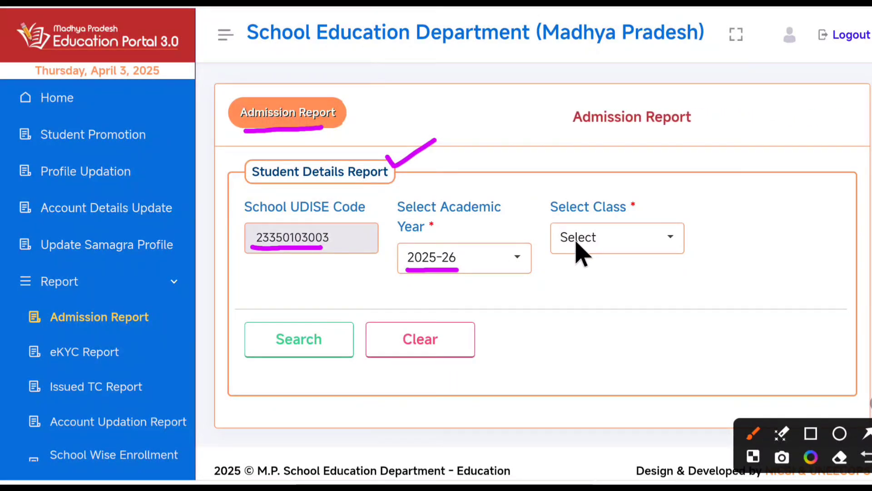
{"action": "key", "text": "Escape"}
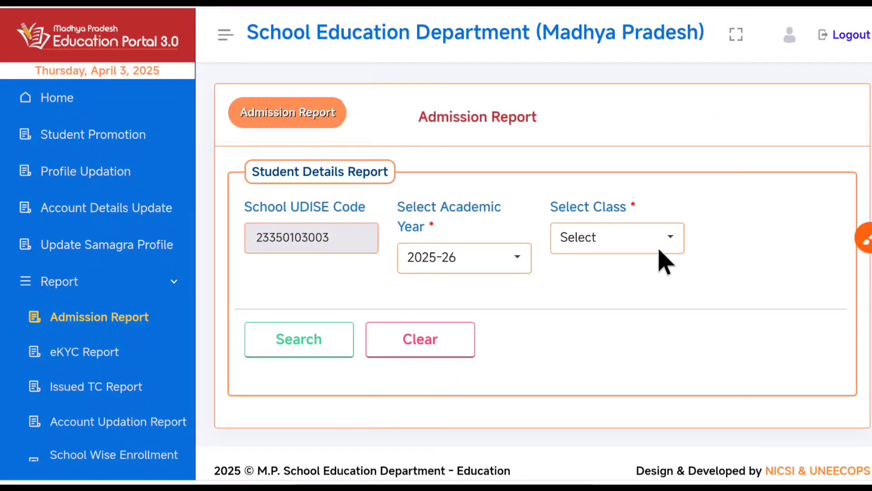
- Set the Admission Report's class to Class - 2
{"action": "left_click", "coordinate": [648, 249]}
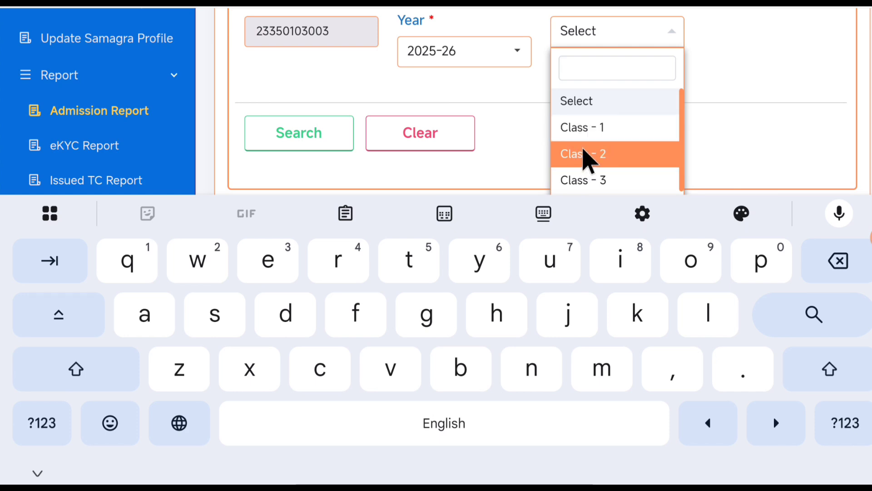
{"action": "left_click", "coordinate": [37, 473]}
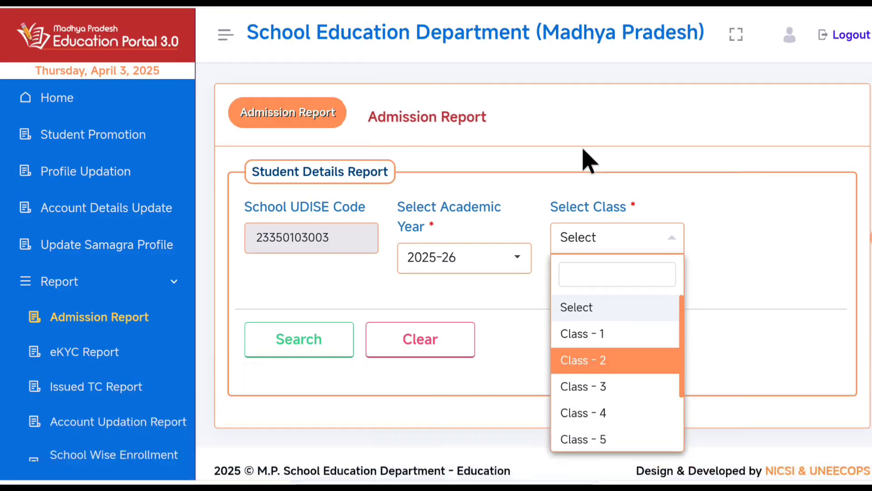
{"action": "left_click", "coordinate": [587, 360]}
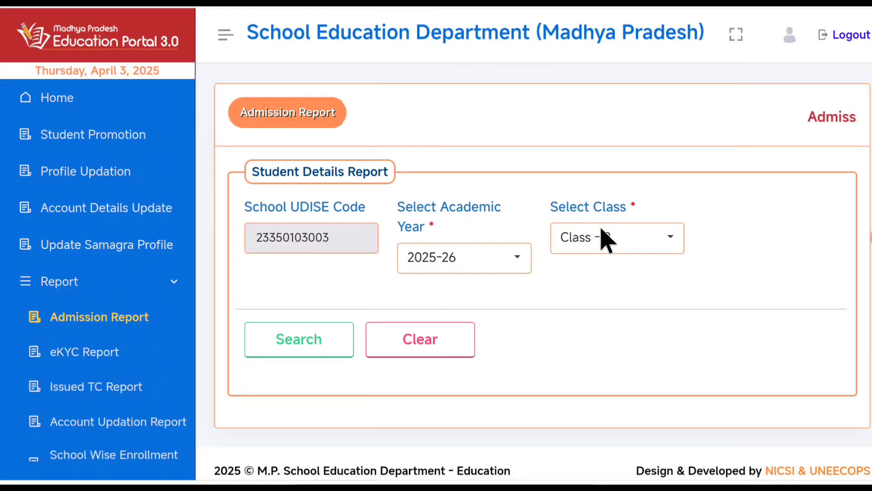
- Generate the Class - 2 admission report and examine the Student List columns from Sr.No. through Print Information
{"action": "left_click", "coordinate": [298, 348]}
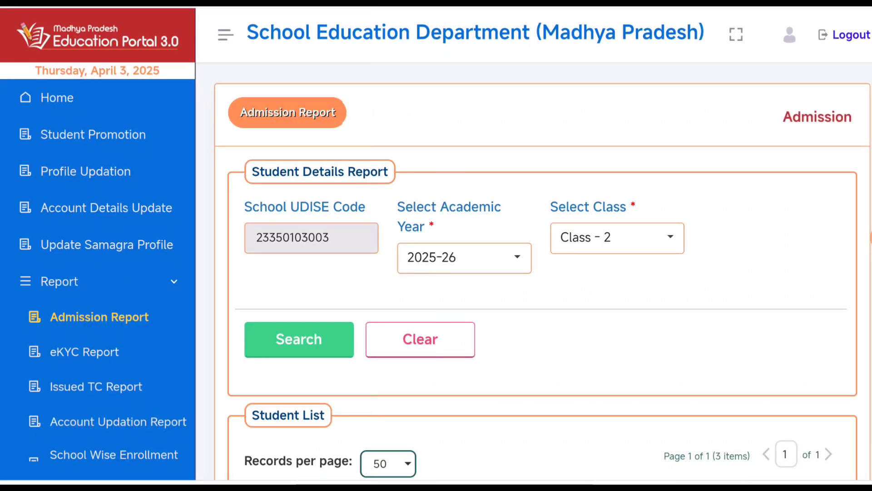
{"action": "scroll", "coordinate": [533, 272], "scroll_direction": "down", "scroll_amount": 6}
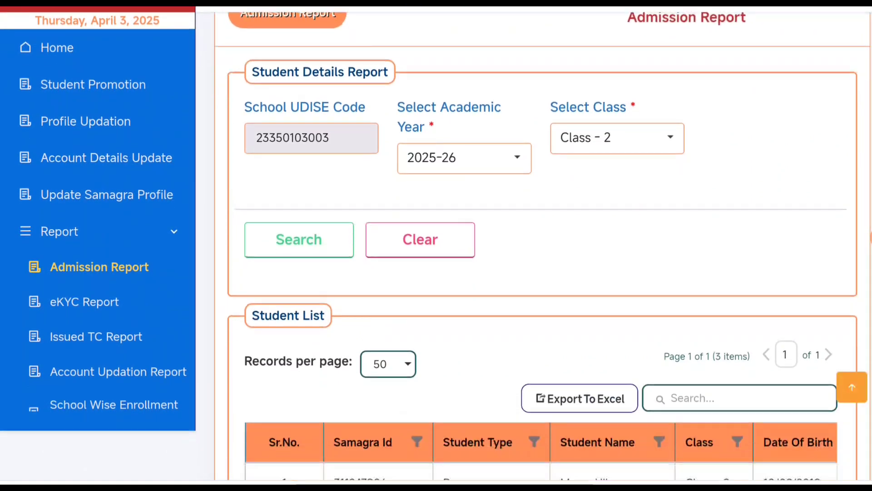
{"action": "scroll", "coordinate": [534, 272], "scroll_direction": "down", "scroll_amount": 2}
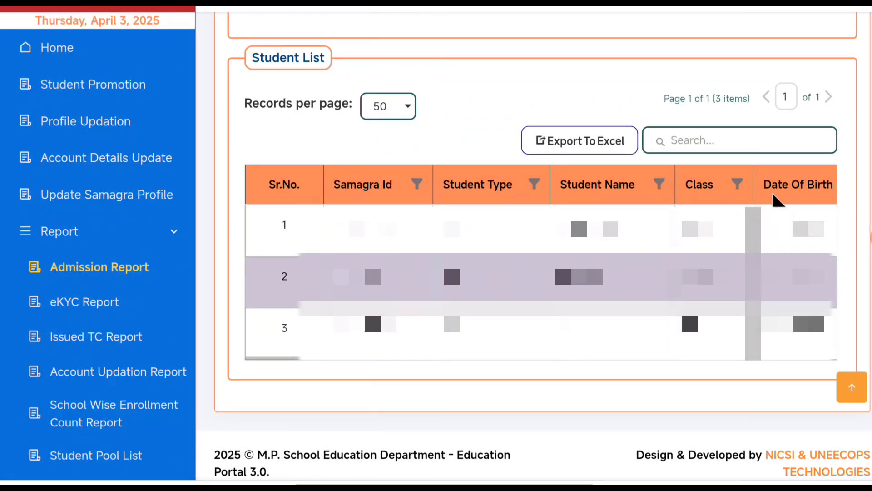
{"action": "scroll", "coordinate": [778, 195], "scroll_direction": "right", "scroll_amount": 8}
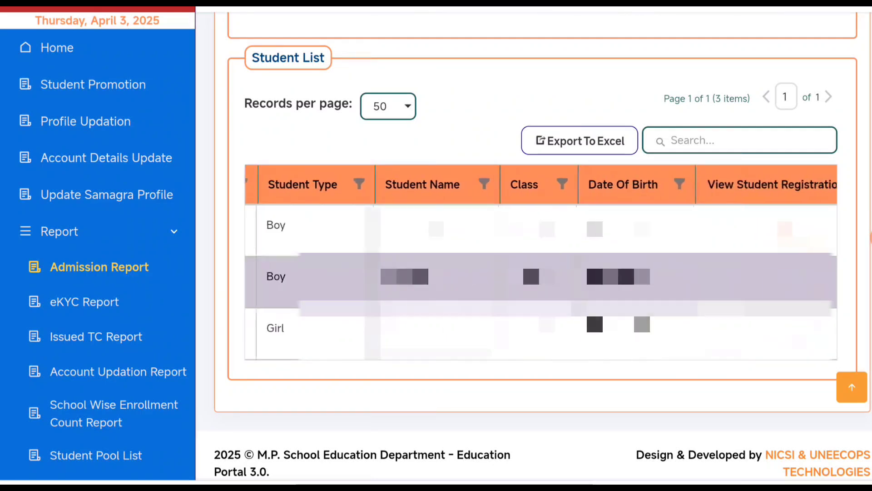
{"action": "scroll", "coordinate": [540, 273], "scroll_direction": "right", "scroll_amount": 3}
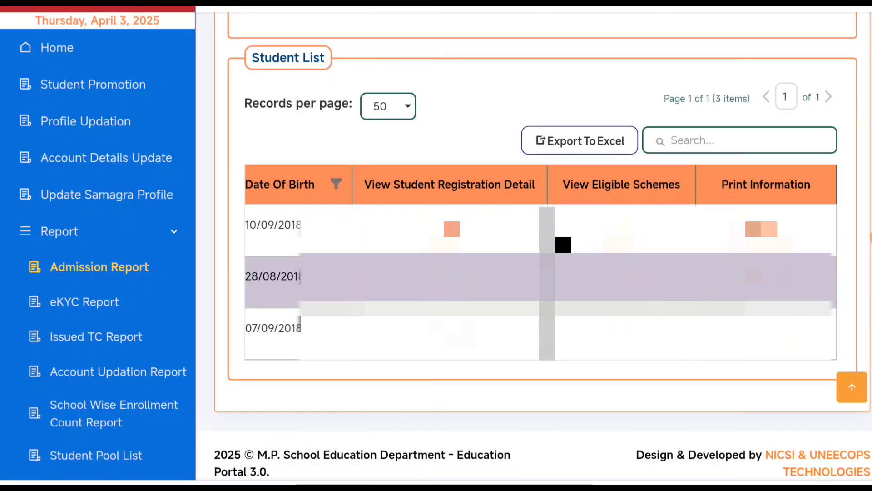
{"action": "scroll", "coordinate": [562, 243], "scroll_direction": "left", "scroll_amount": 2}
{"action": "scroll", "coordinate": [367, 303], "scroll_direction": "left", "scroll_amount": 6}
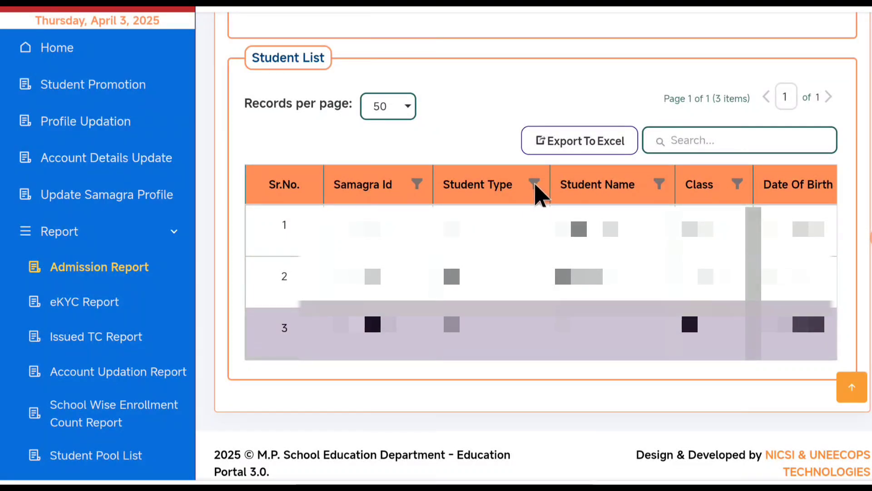
- Open the Student Type filter in the Student List and accept it with no type selected
{"action": "left_click", "coordinate": [535, 185]}
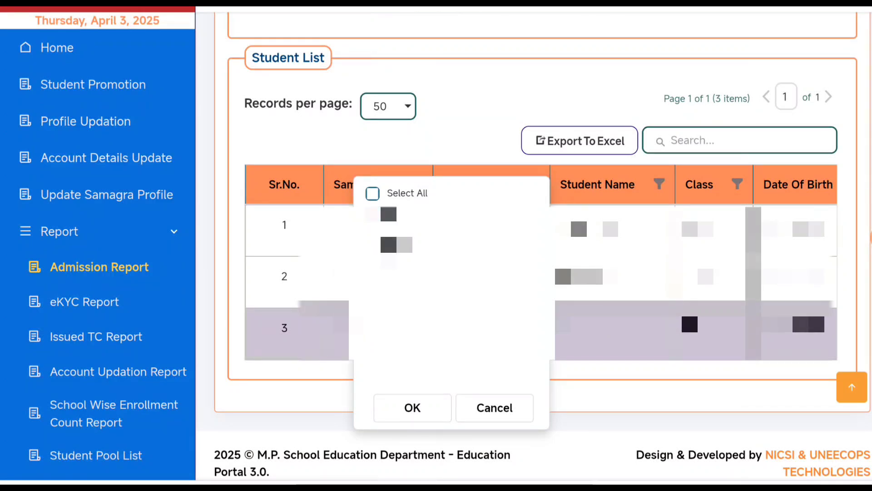
{"action": "left_click", "coordinate": [423, 410]}
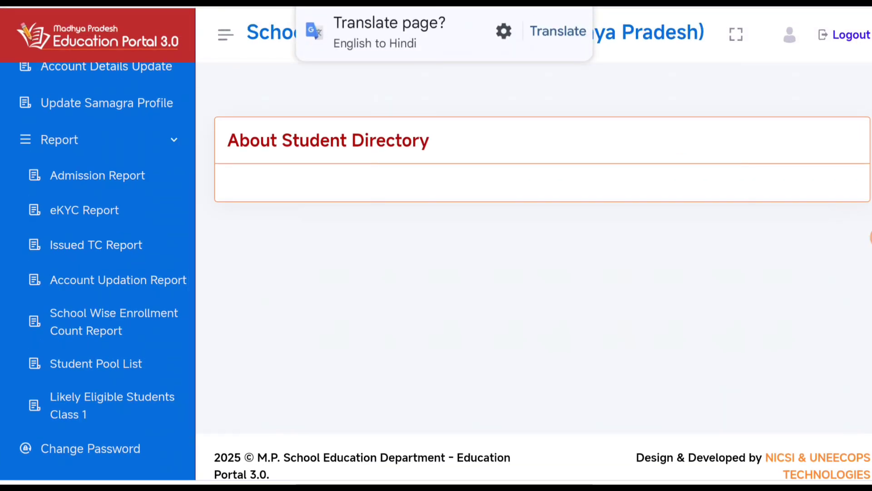
{"action": "scroll", "coordinate": [98, 205], "scroll_direction": "up", "scroll_amount": 3}
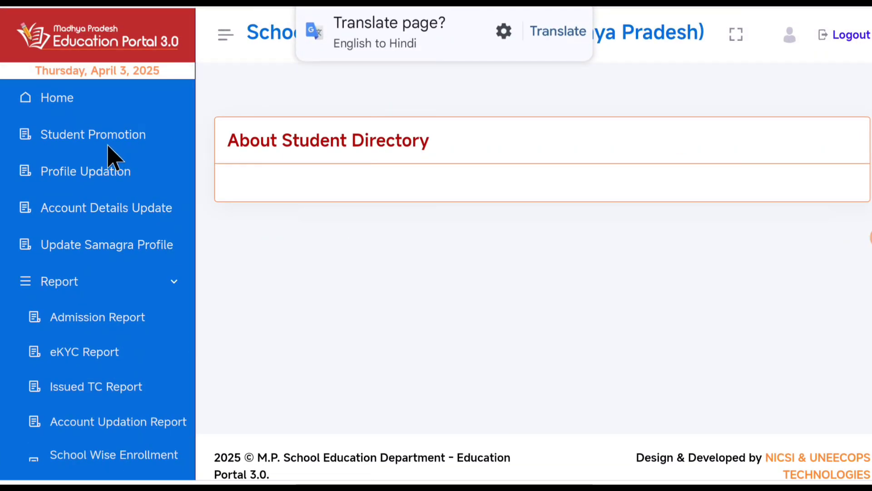